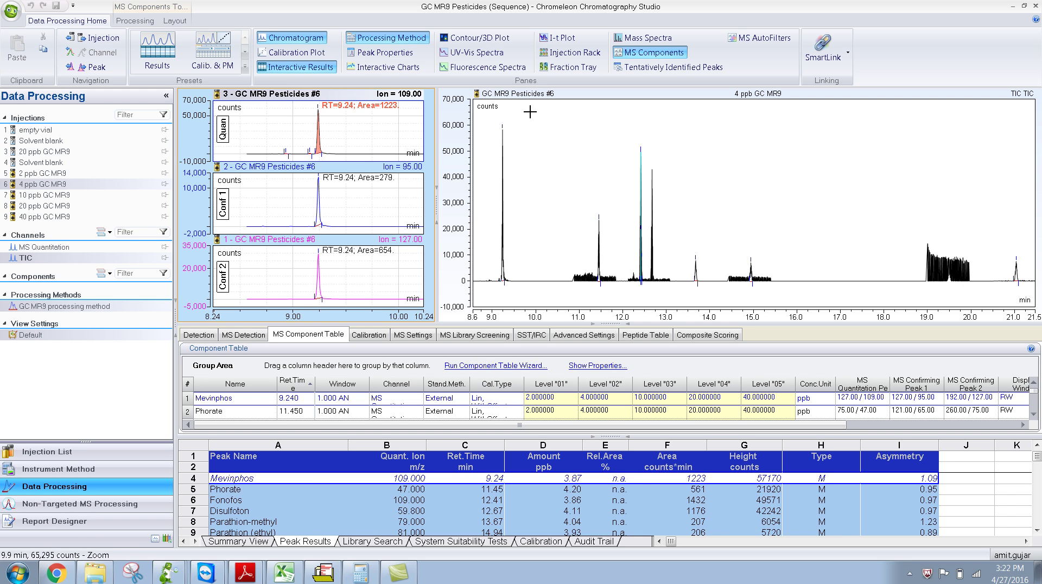
# Step: Activate the 4 ppb injection's TIC chromatogram pane and call up Chromeleon Help with F1
pyautogui.click(536, 95)
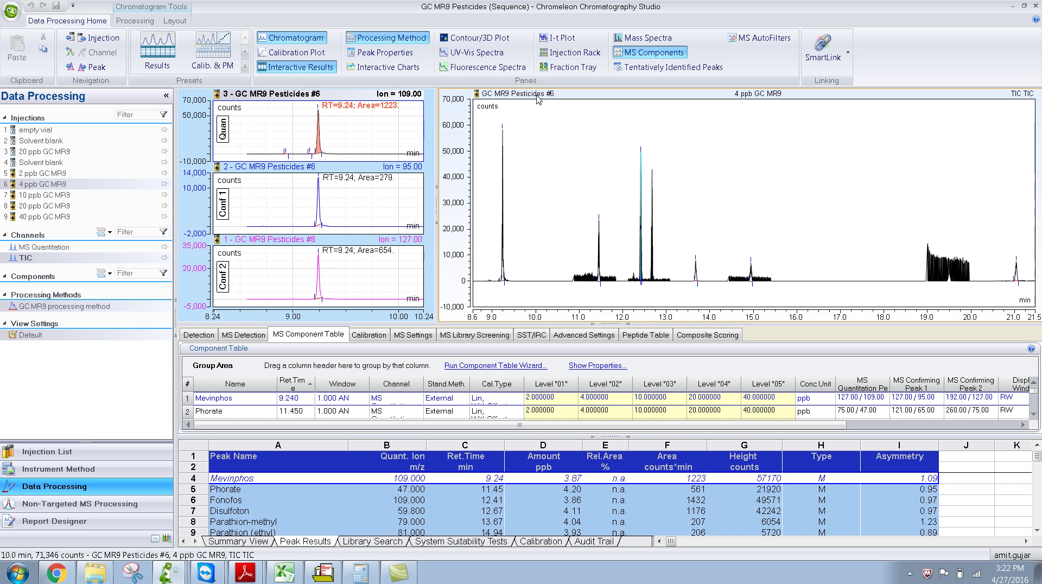
pyautogui.press('F1')
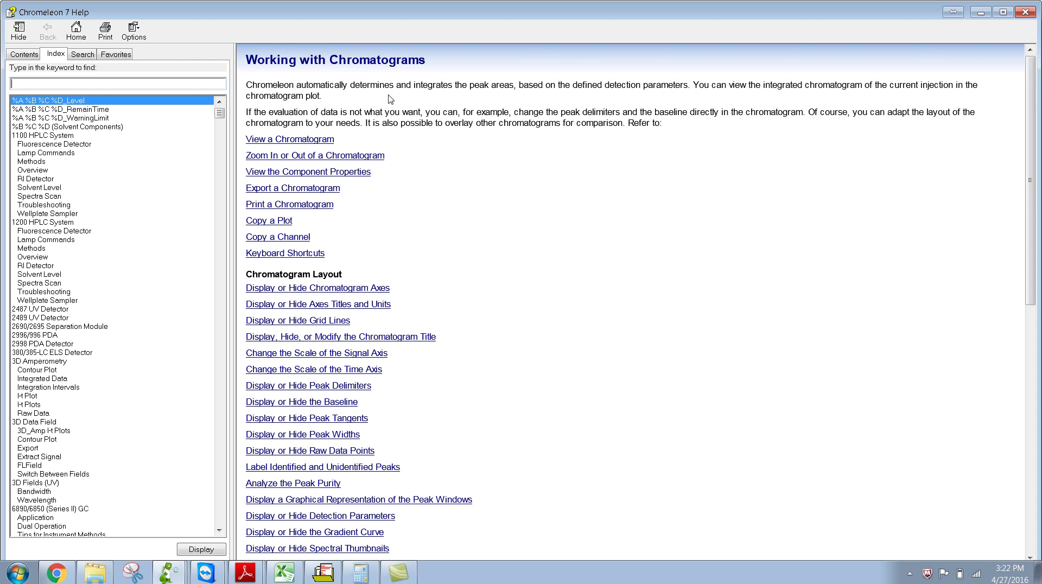
# Step: Read 'View a Chromatogram', return to 'Working with Chromatograms', then close the Help window
pyautogui.click(323, 140)
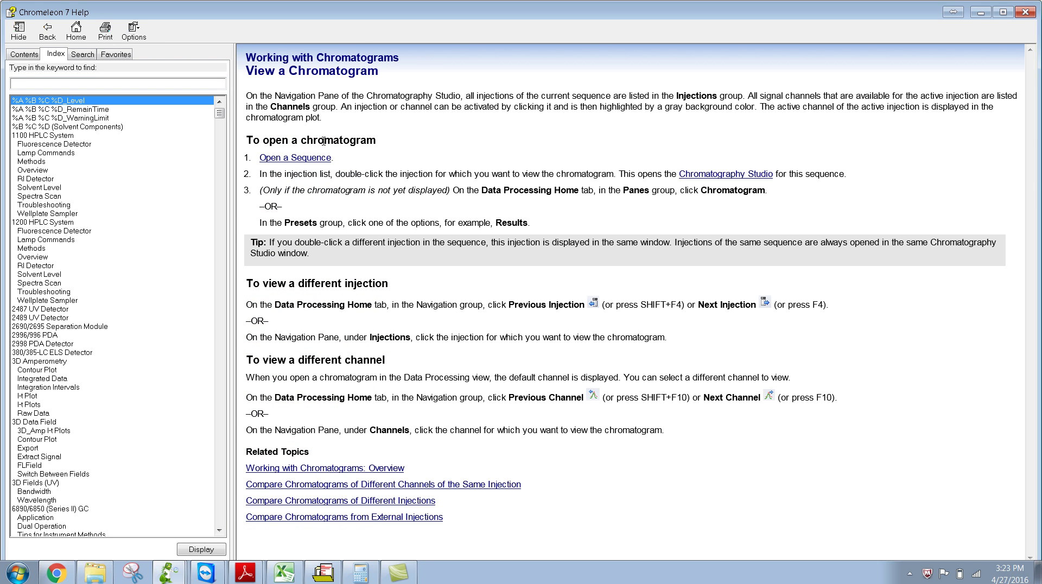
pyautogui.click(47, 31)
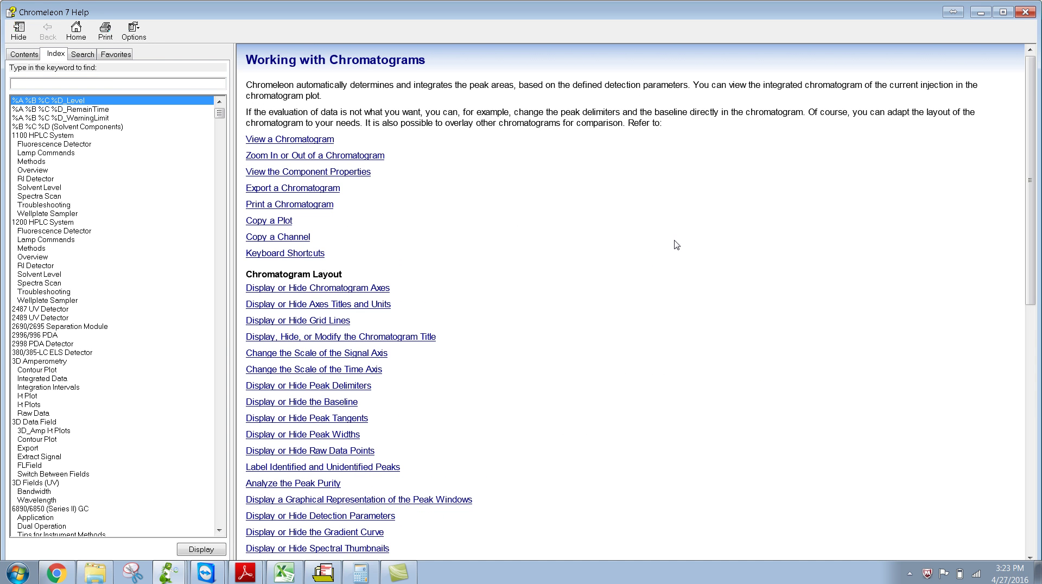
pyautogui.click(1025, 12)
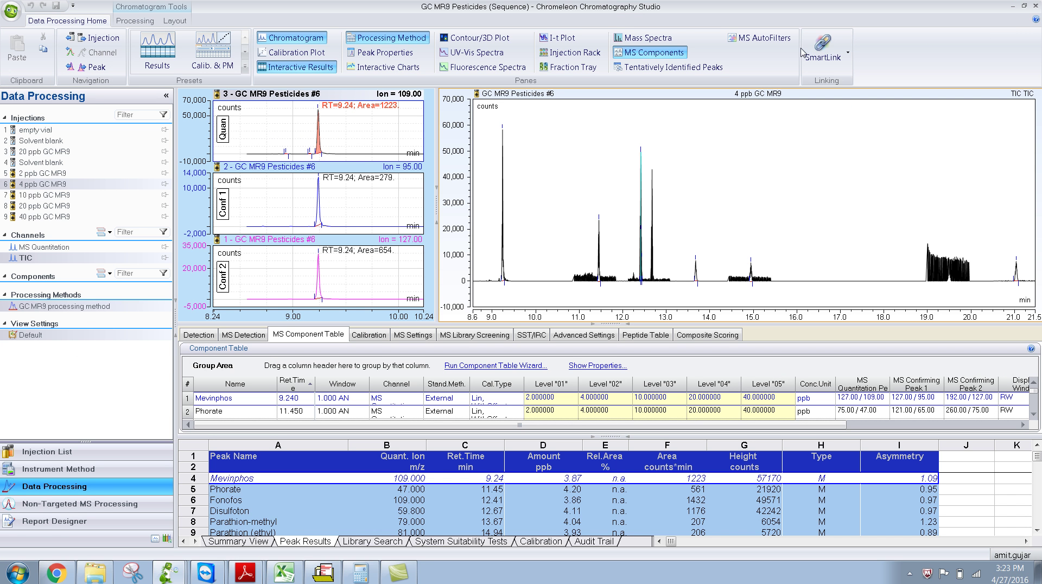
pyautogui.click(764, 38)
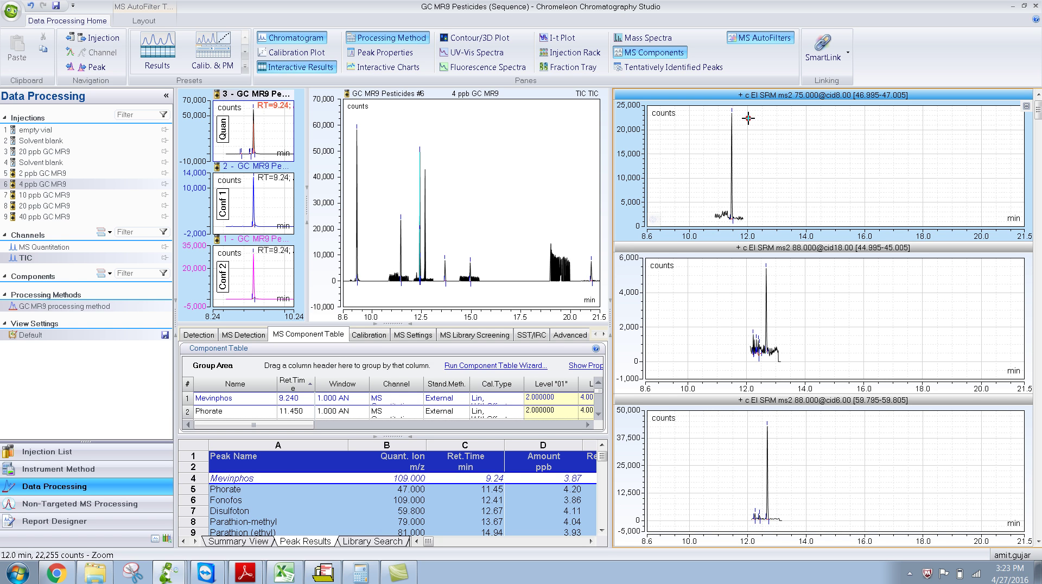
pyautogui.press('F1')
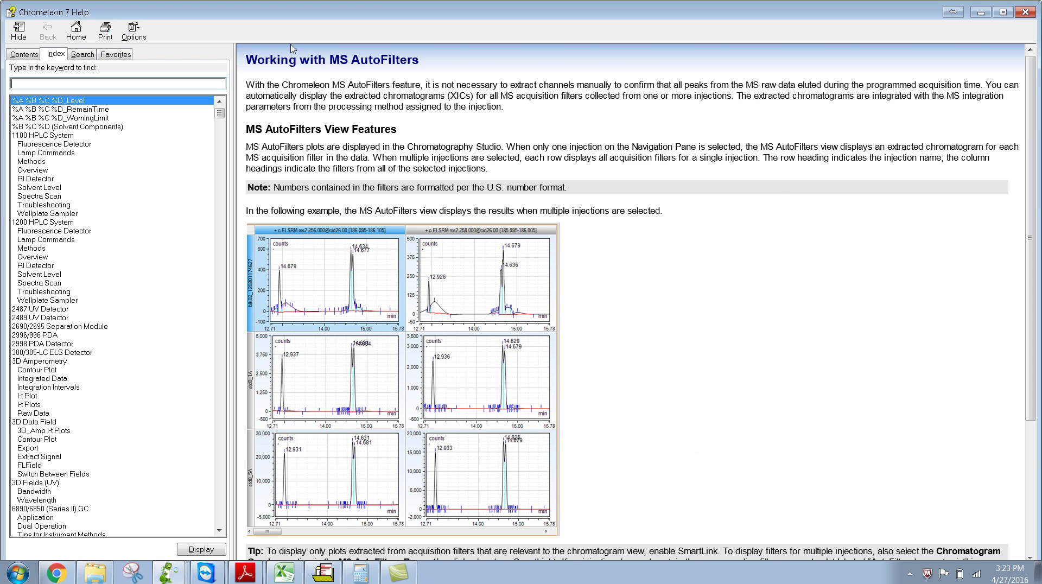
pyautogui.moveTo(1027, 135)
pyautogui.mouseDown()
pyautogui.moveTo(1020, 266)
pyautogui.moveTo(1033, 137)
pyautogui.mouseUp()
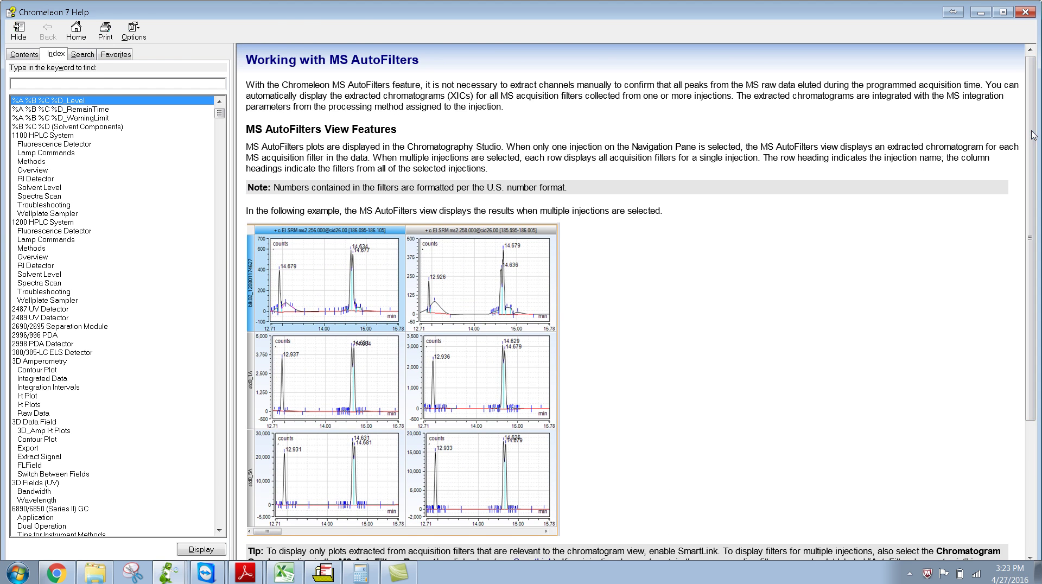
pyautogui.click(1021, 12)
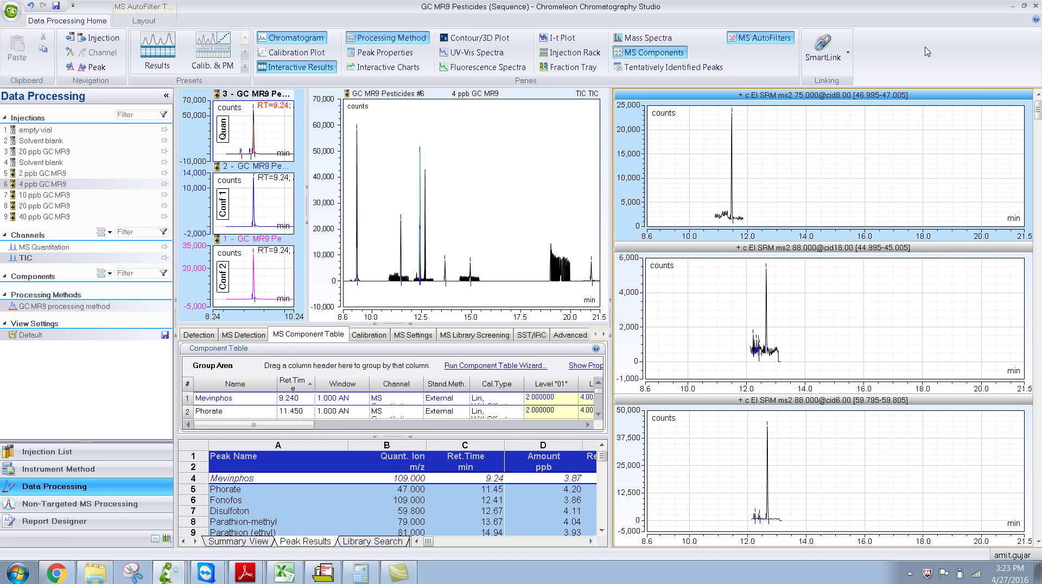
pyautogui.click(760, 37)
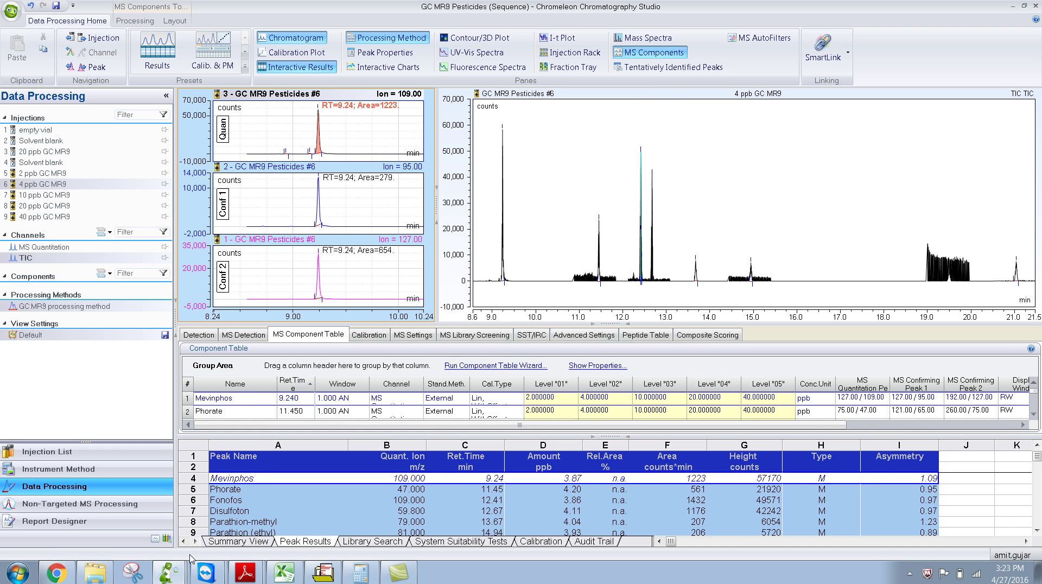
# Step: Switch to Chromeleon Console and select the 2 ppb GC MR9 name, deleting stray typed text
pyautogui.click(177, 578)
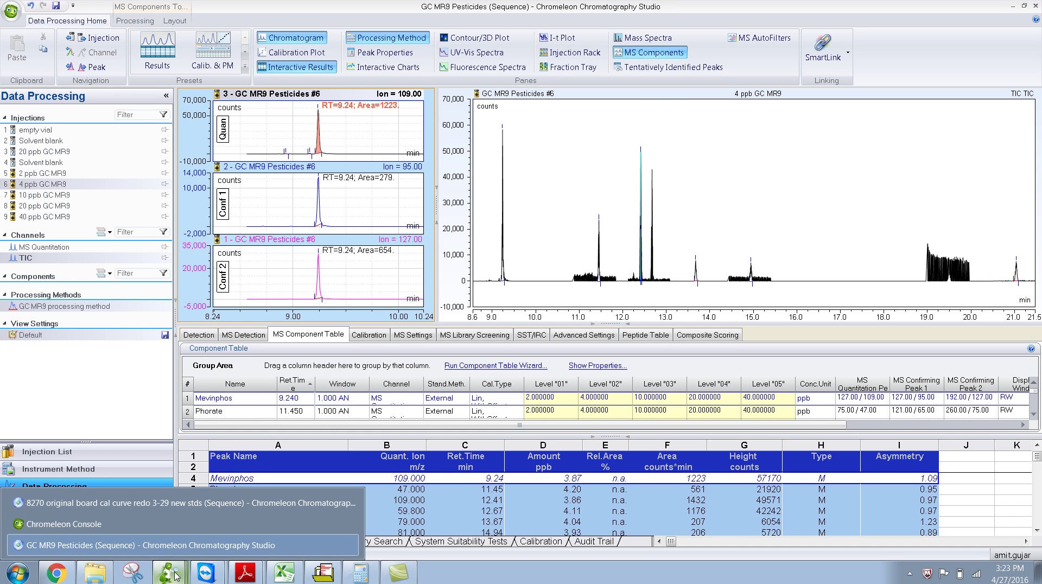
pyautogui.click(163, 530)
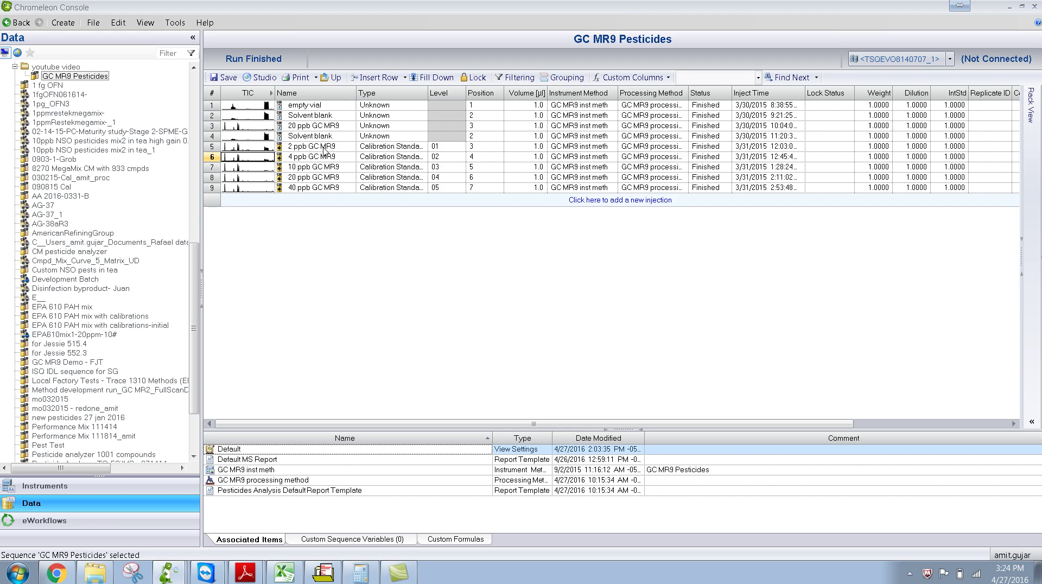
pyautogui.click(323, 147)
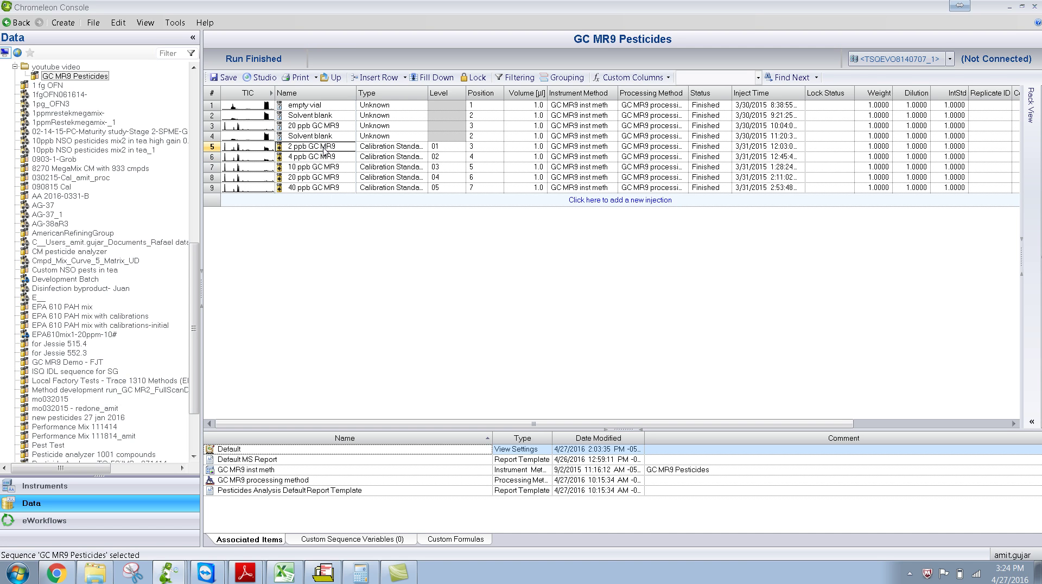
pyautogui.write('asfa')
pyautogui.press('BackSpace')
pyautogui.press('BackSpace')
pyautogui.press('BackSpace')
pyautogui.click(347, 168)
pyautogui.click(339, 148)
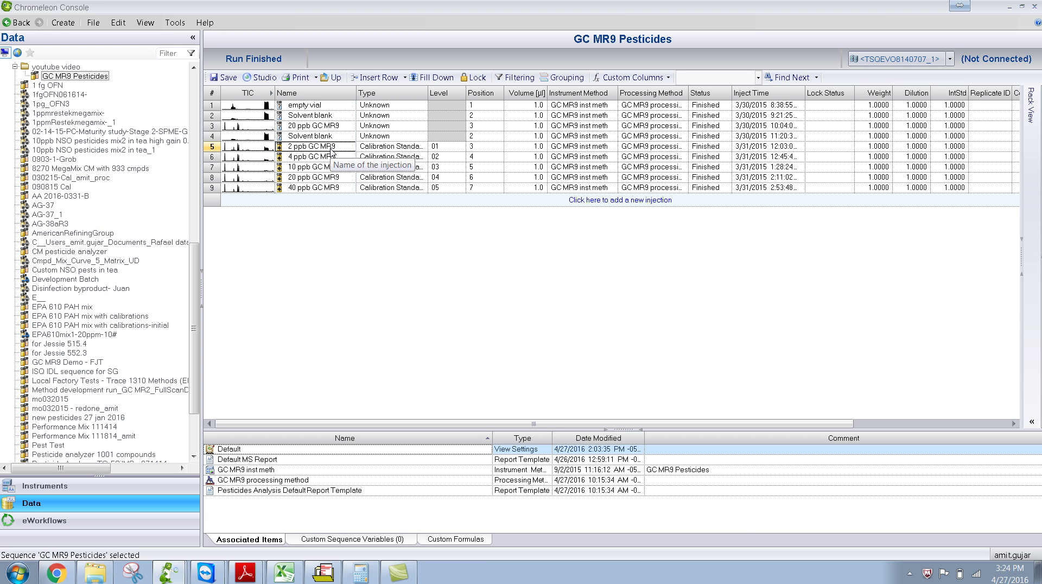
# Step: Open the 10 ppb GC MR9 injection in Studio, then close it with Don't Save
pyautogui.doubleClick(335, 167)
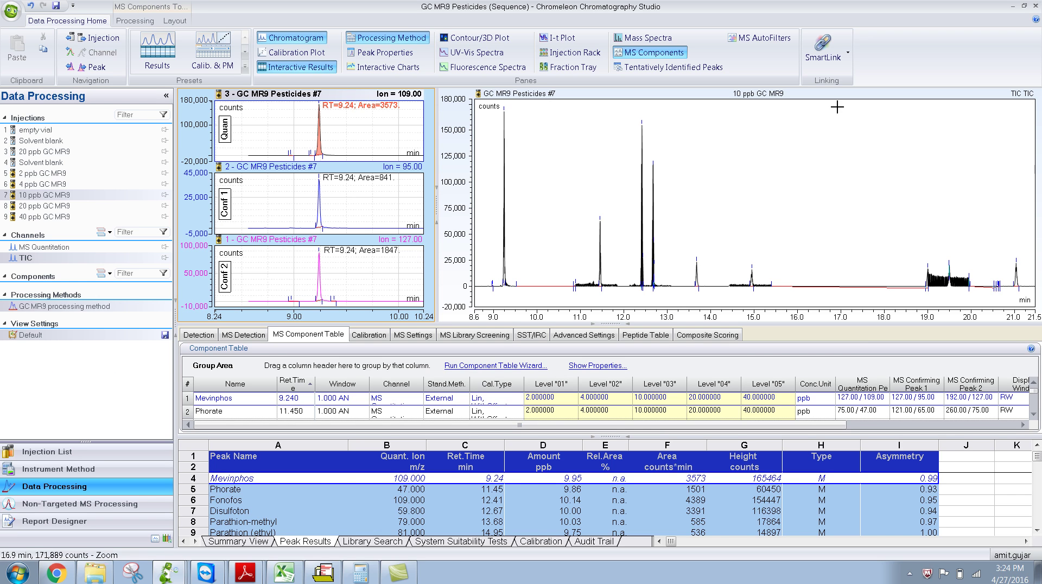
pyautogui.click(1034, 6)
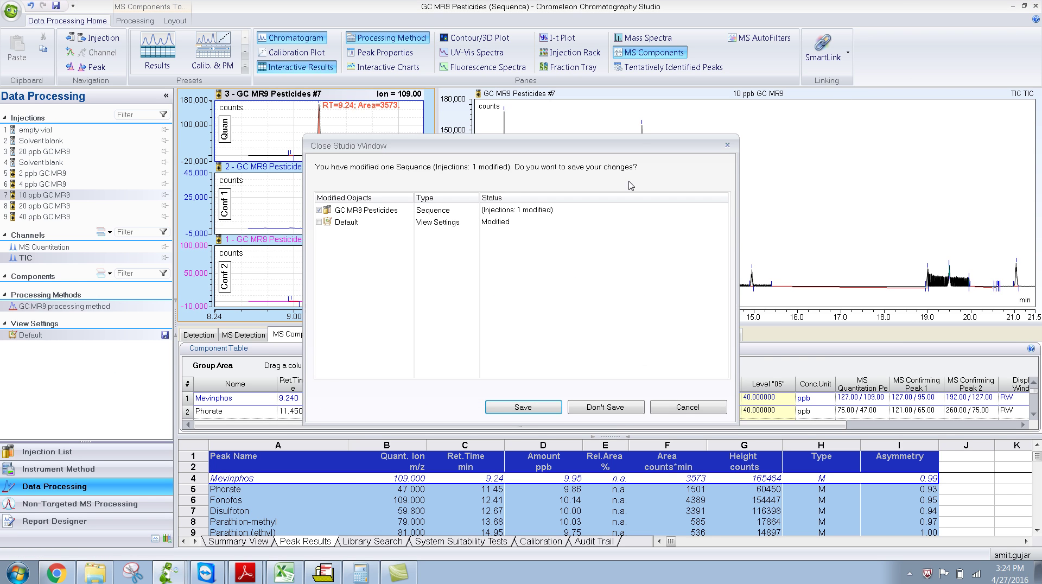
pyautogui.click(602, 408)
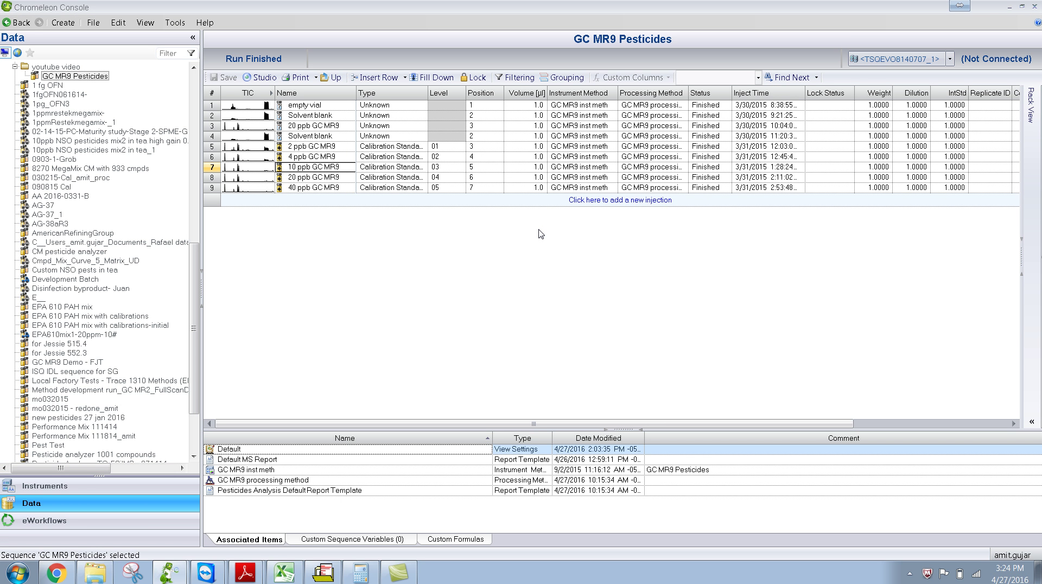
# Step: Rename row 7 to '10 ppb GC MR9 asd', widen the Name column, and open the 4 ppb injection
pyautogui.click(345, 168)
pyautogui.click(347, 169)
pyautogui.write('asd')
pyautogui.click(348, 173)
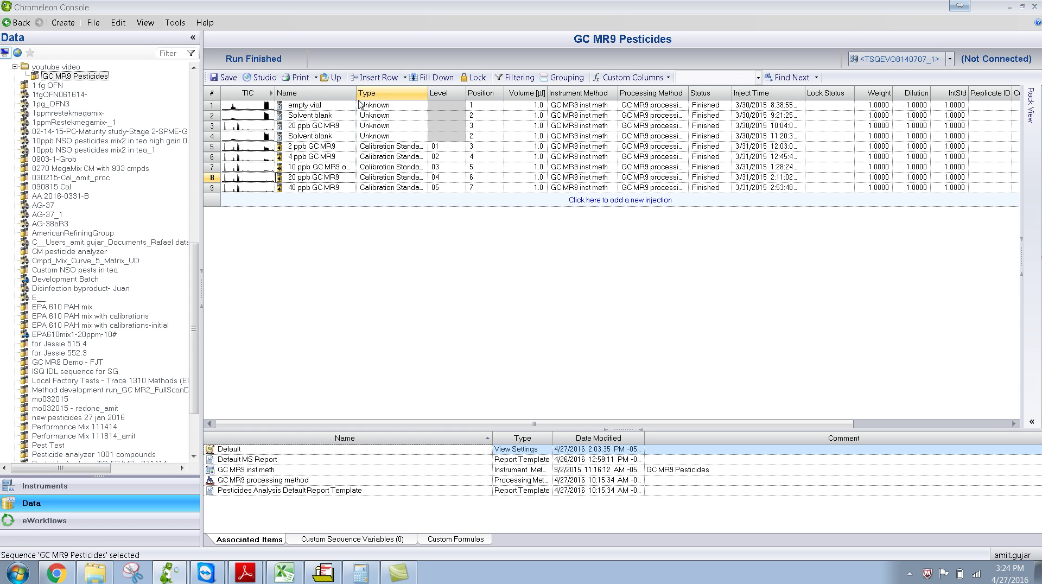
pyautogui.moveTo(357, 97); pyautogui.dragTo(373, 97)
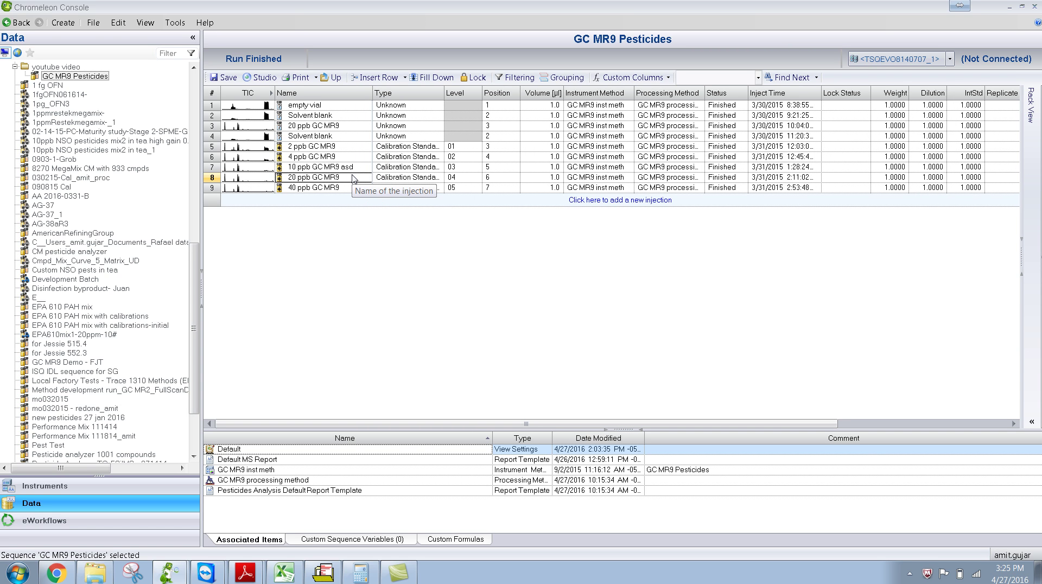
pyautogui.doubleClick(343, 161)
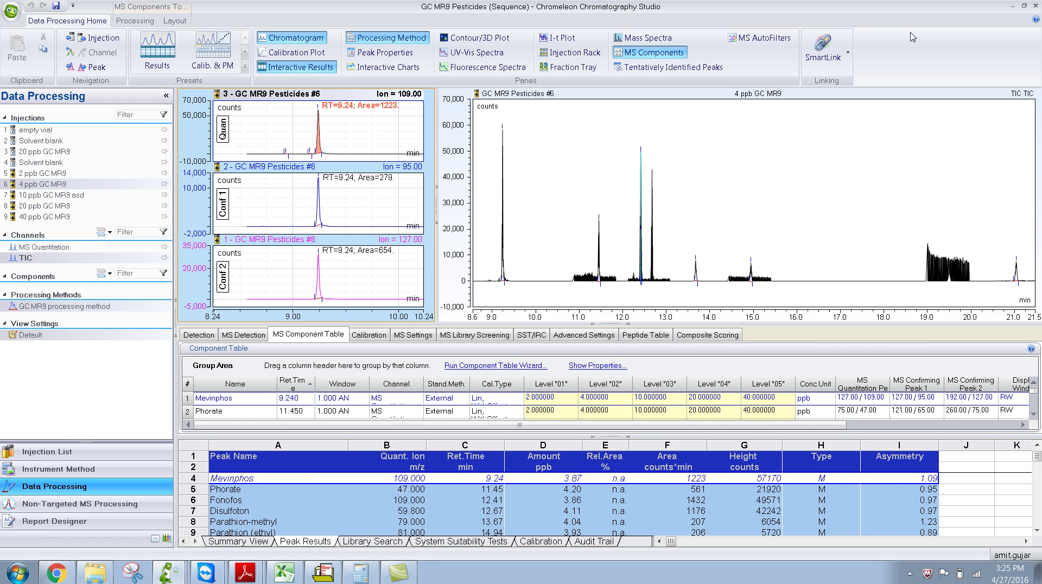
# Step: Close the 4 ppb Studio window and reopen '10 ppb GC MR9 asd' from the Console
pyautogui.click(1034, 6)
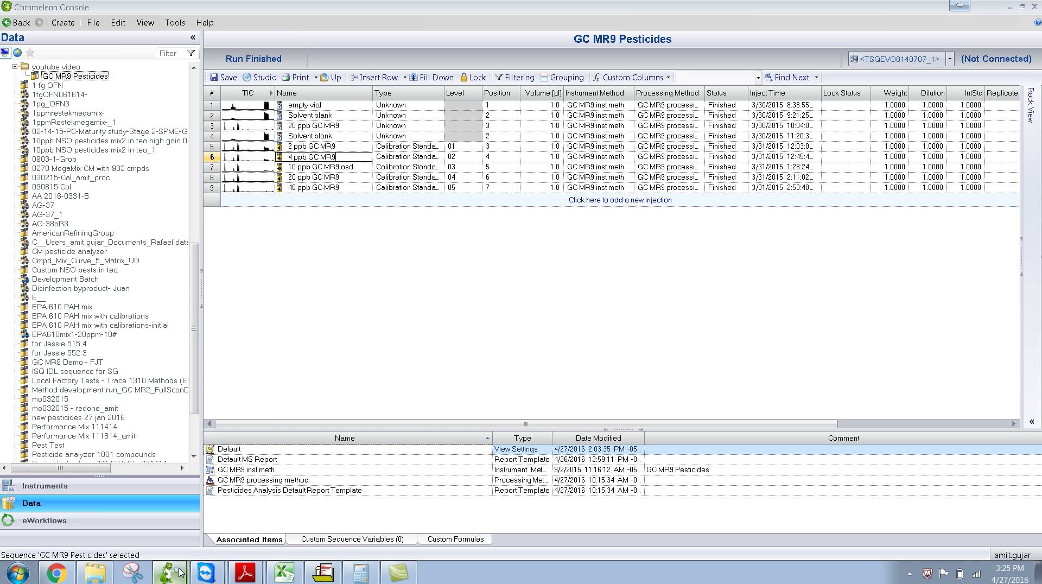
pyautogui.moveTo(178, 568)
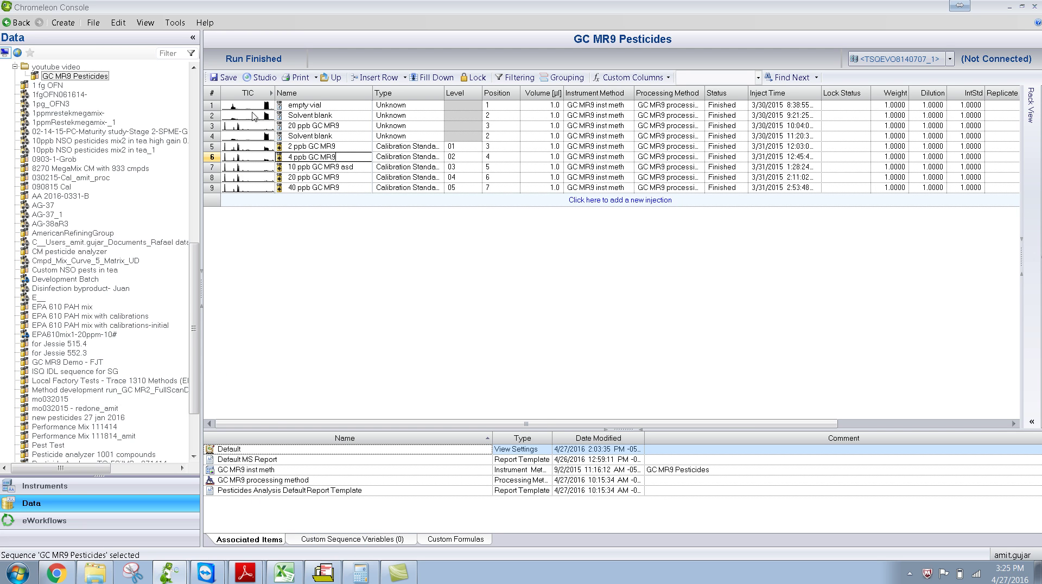
pyautogui.doubleClick(326, 167)
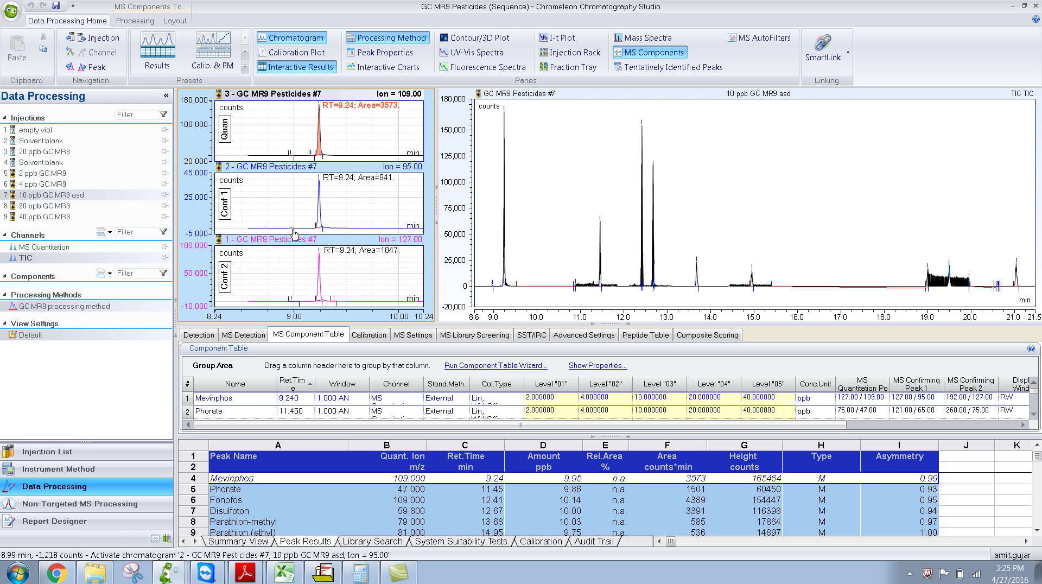
# Step: Remove stray text typed into the Mevinphos component name and move on to Phorate
pyautogui.click(256, 399)
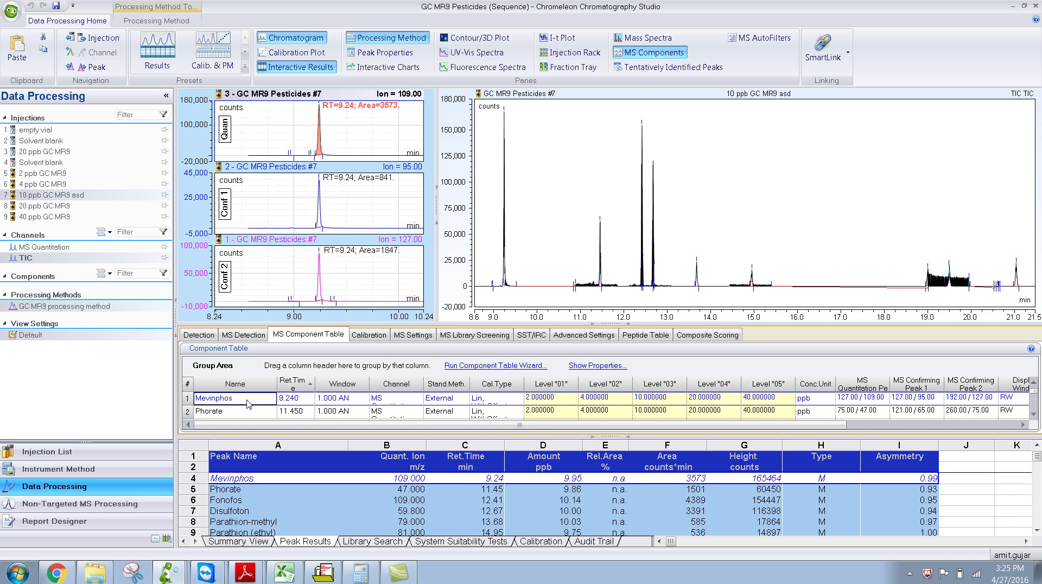
pyautogui.write('rtwer')
pyautogui.press('BackSpace')
pyautogui.press('BackSpace')
pyautogui.press('BackSpace')
pyautogui.press('BackSpace')
pyautogui.press('BackSpace')
pyautogui.click(220, 412)
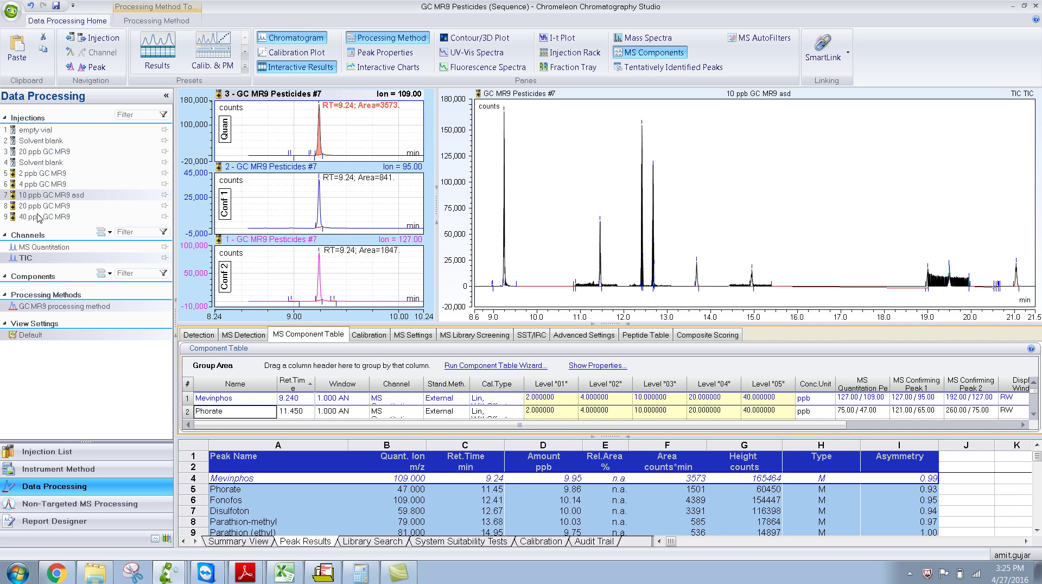
# Step: Step through every injection's TIC peak results, then show the MS Quantitation channel
pyautogui.click(51, 175)
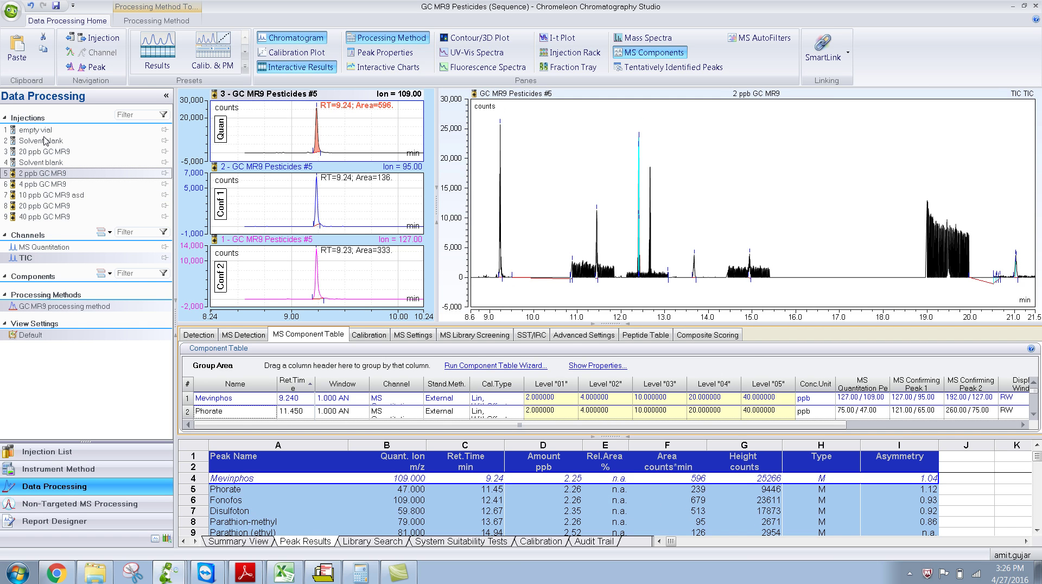
pyautogui.press('Down')
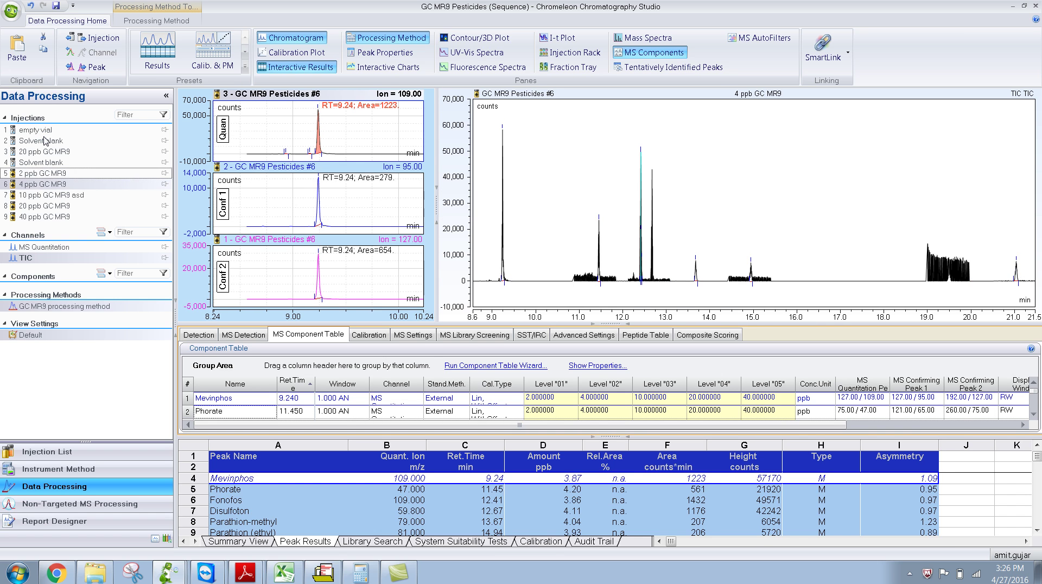
pyautogui.press('Down')
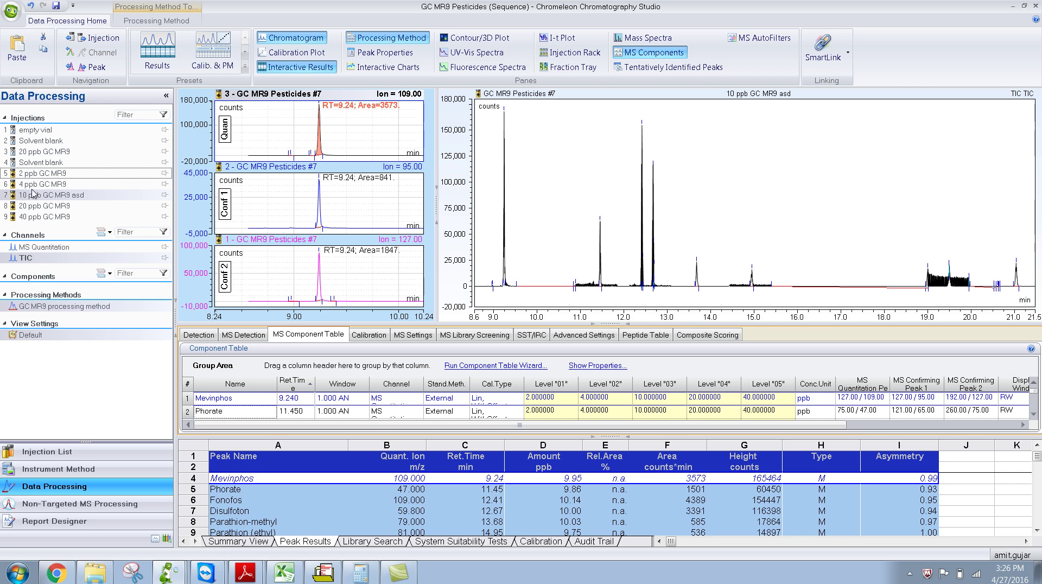
pyautogui.click(45, 130)
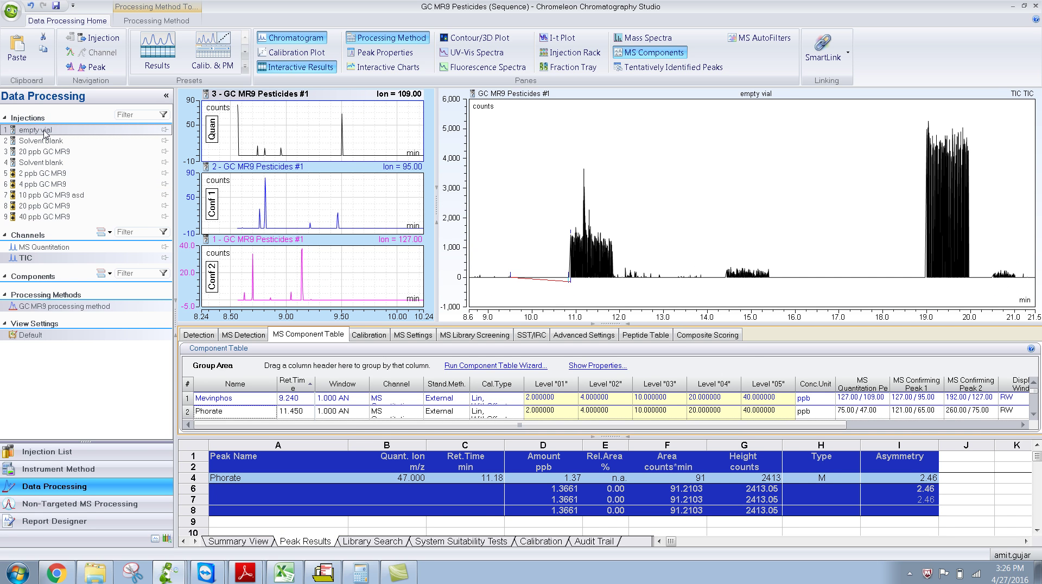
pyautogui.press('Down')
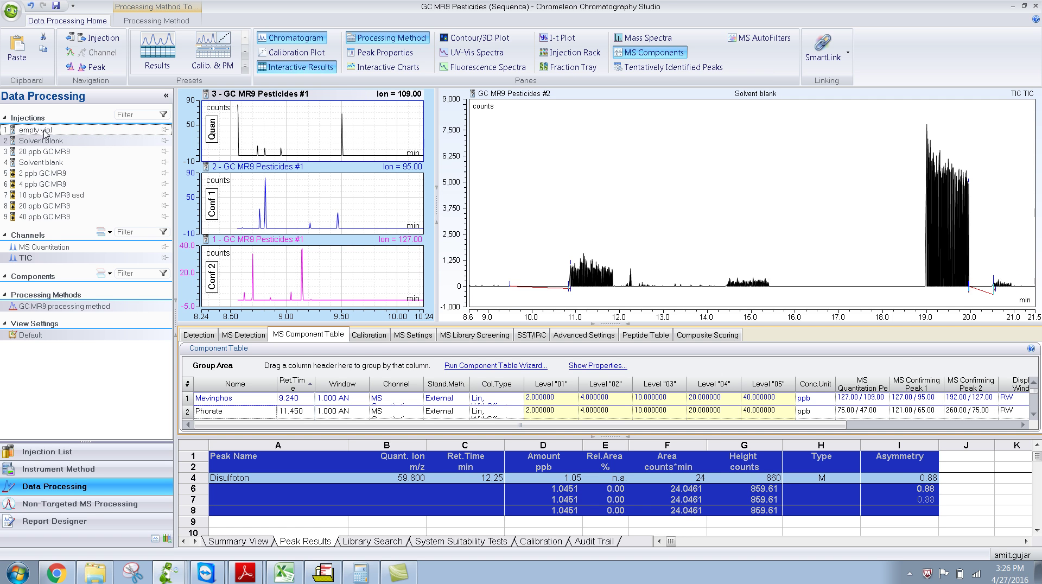
pyautogui.press('Down')
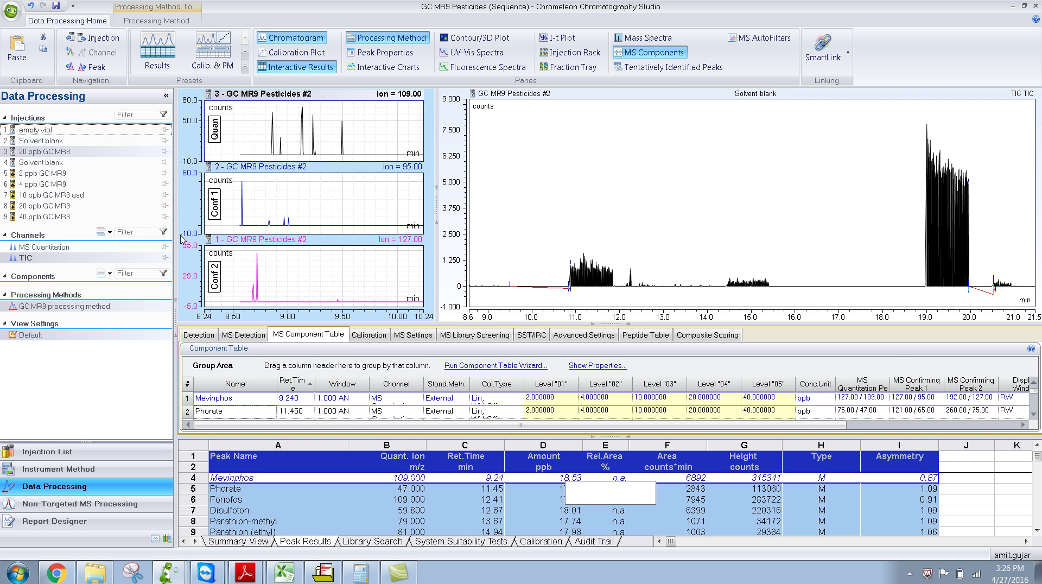
pyautogui.press('Down')
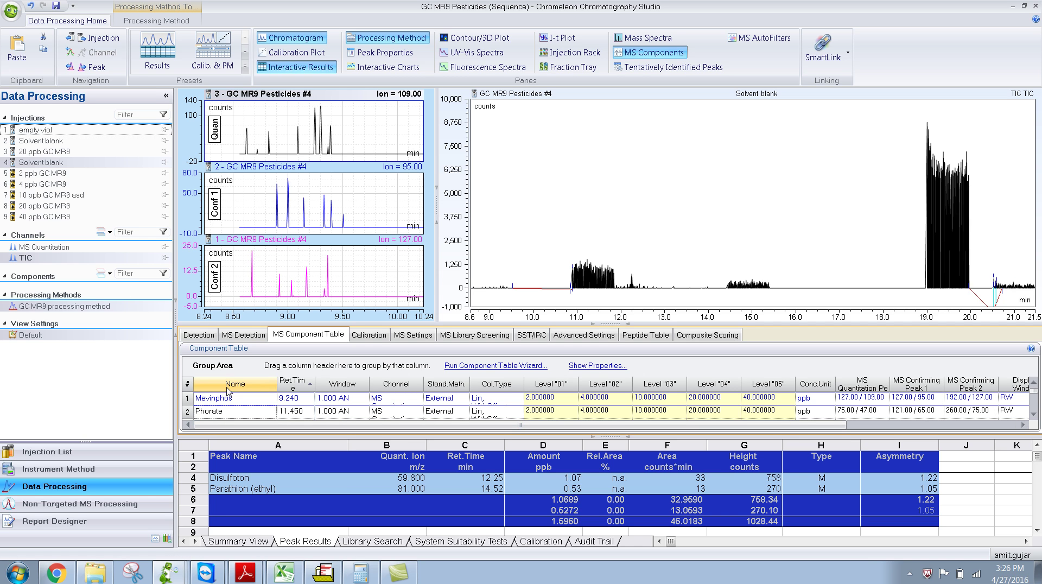
pyautogui.click(47, 247)
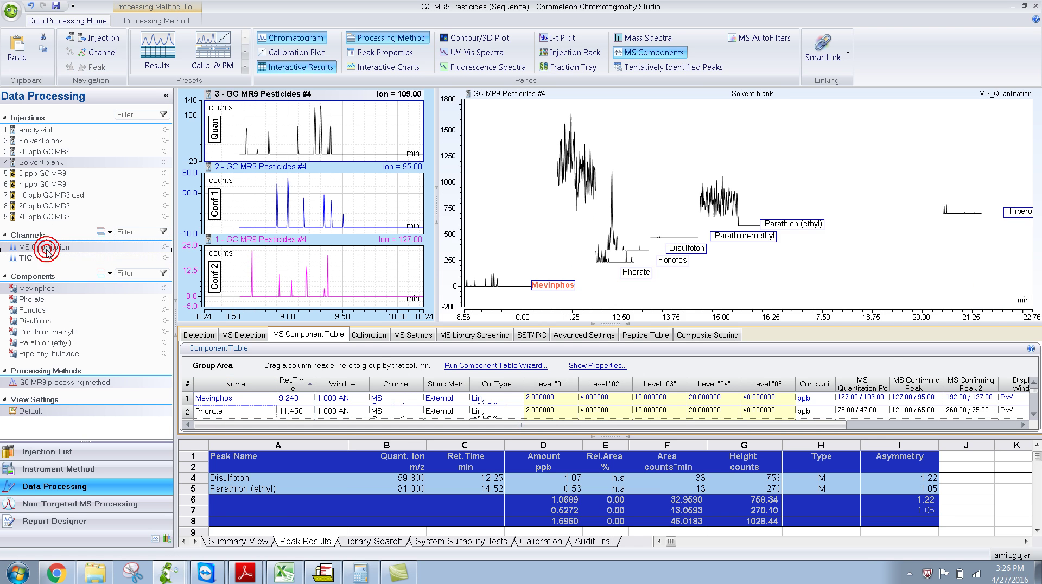
# Step: Select Phorate in the Components list to display its ion 47, 65 and 75 traces
pyautogui.click(36, 293)
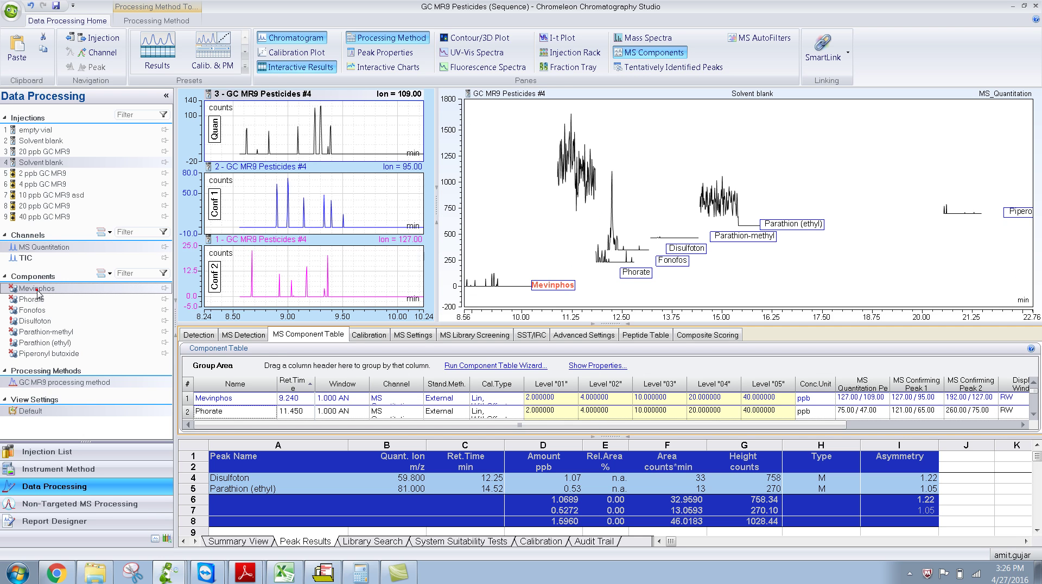
pyautogui.click(36, 300)
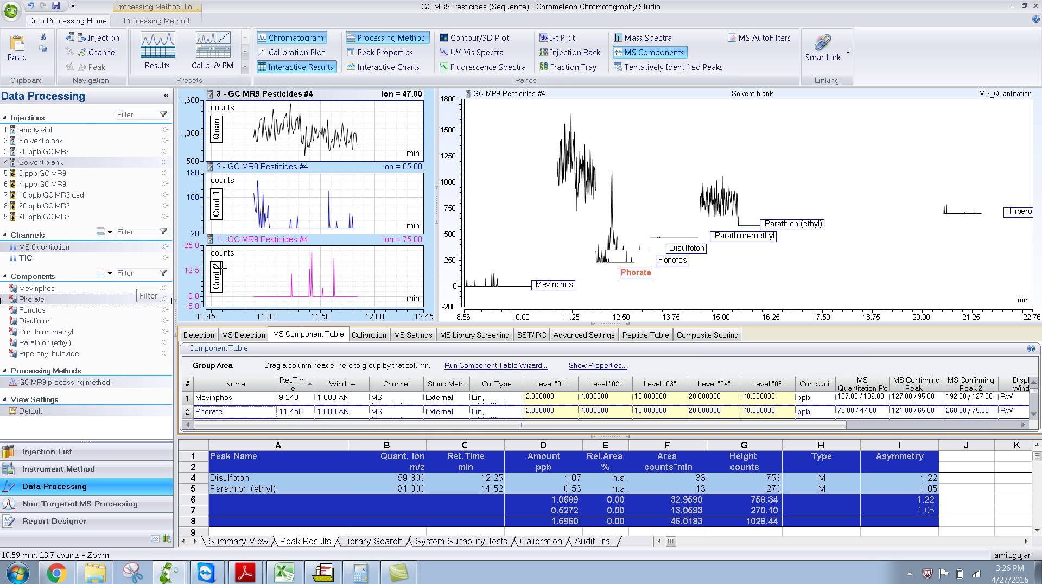
# Step: Review Phorate results from the empty vial onward, stepping down and back to the solvent blank
pyautogui.click(44, 130)
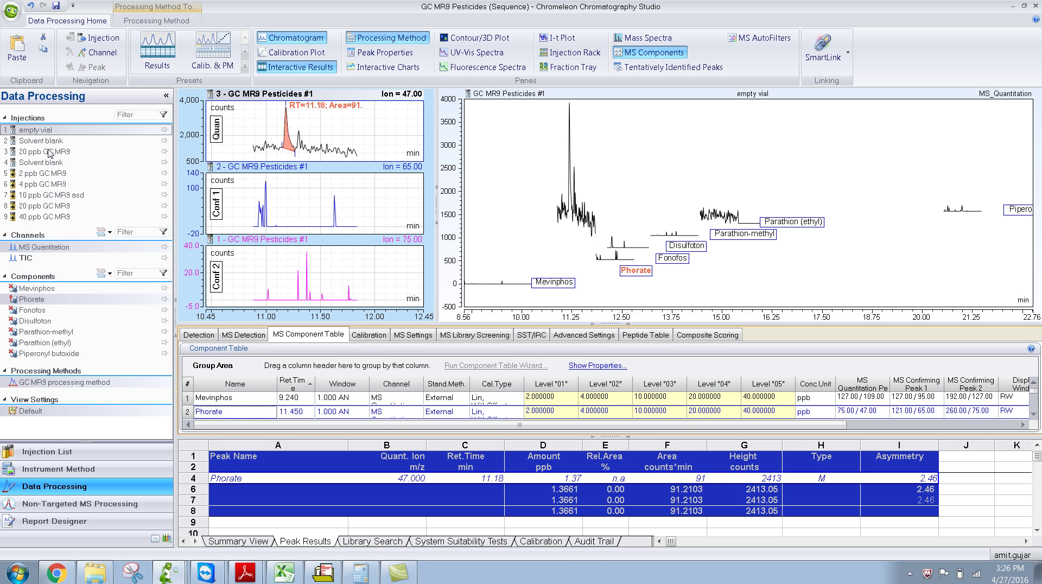
pyautogui.press('Down')
pyautogui.press('Down')
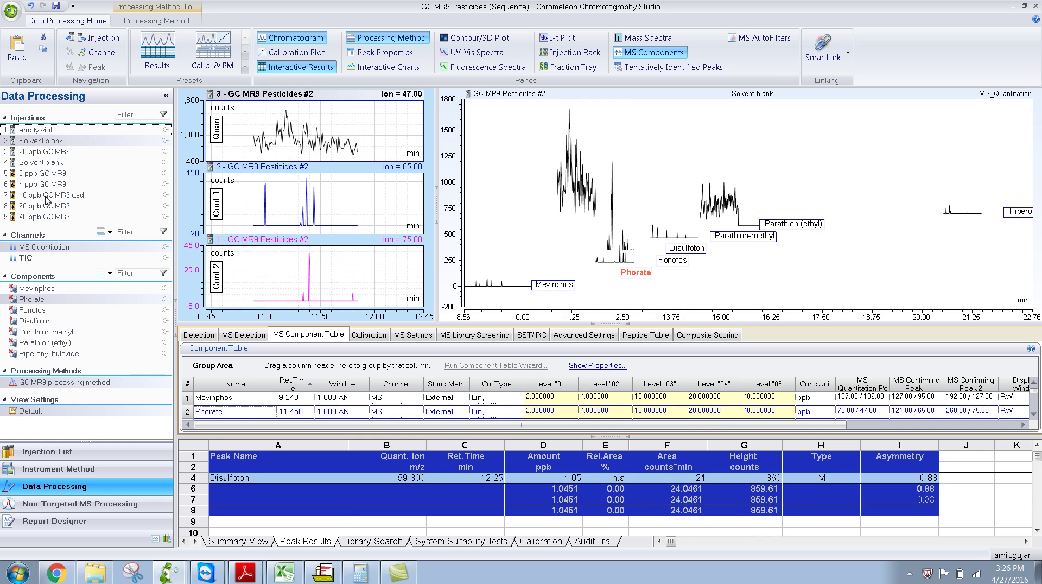
pyautogui.press('Down')
pyautogui.press('Down')
pyautogui.press('Down')
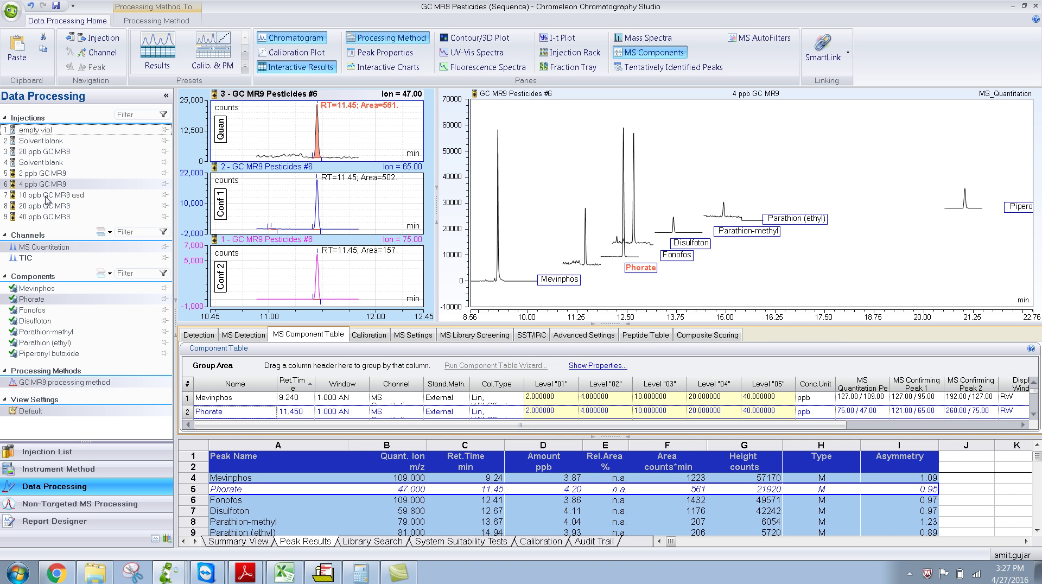
pyautogui.press('Up')
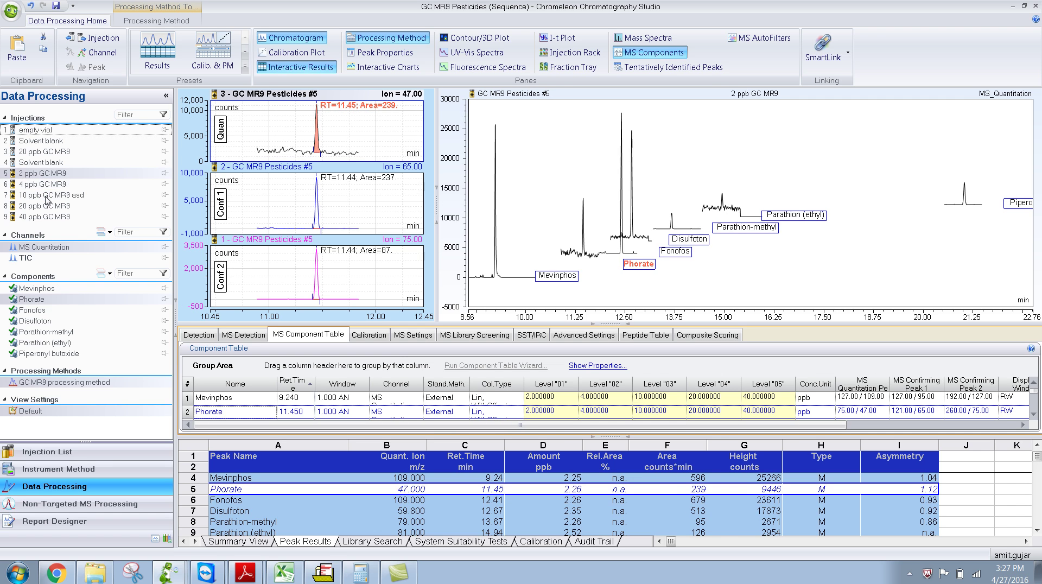
pyautogui.press('Up')
pyautogui.press('Up')
pyautogui.press('Up')
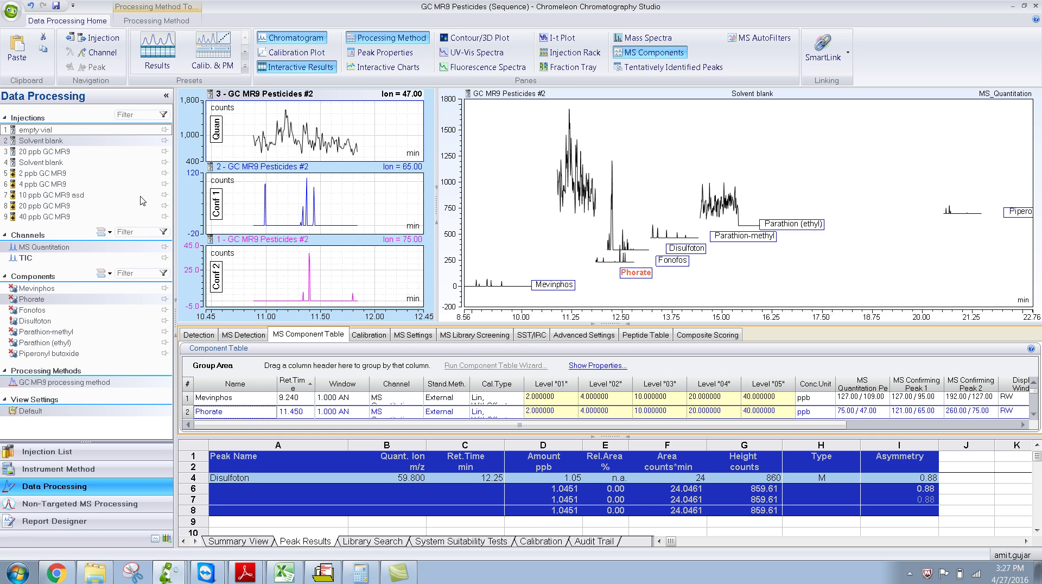
# Step: Check Phorate across the 2, 4, 10, 20 and 40 ppb standards, then close Studio
pyautogui.click(48, 169)
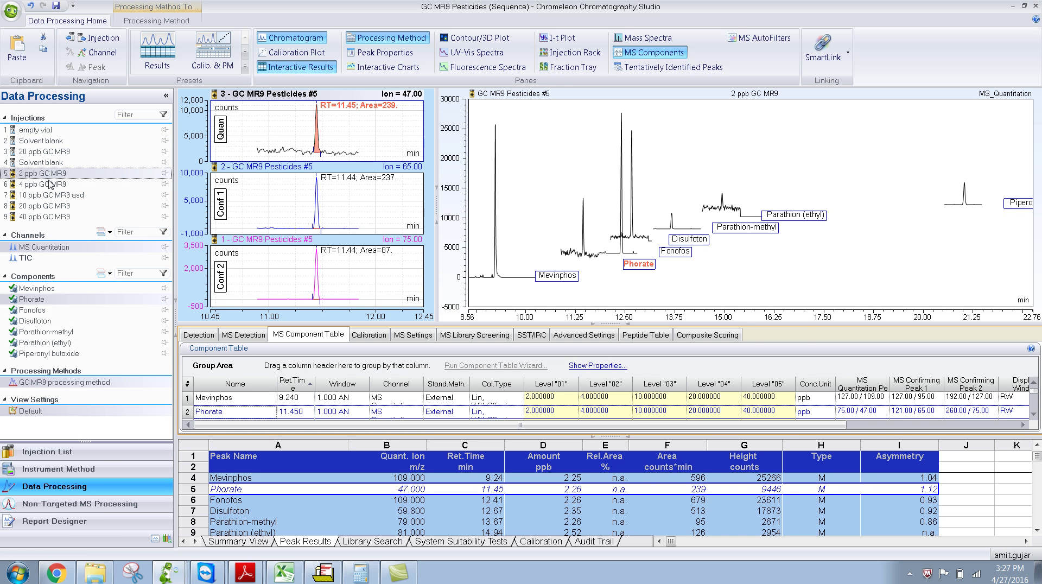
pyautogui.click(50, 185)
pyautogui.click(51, 197)
pyautogui.click(51, 206)
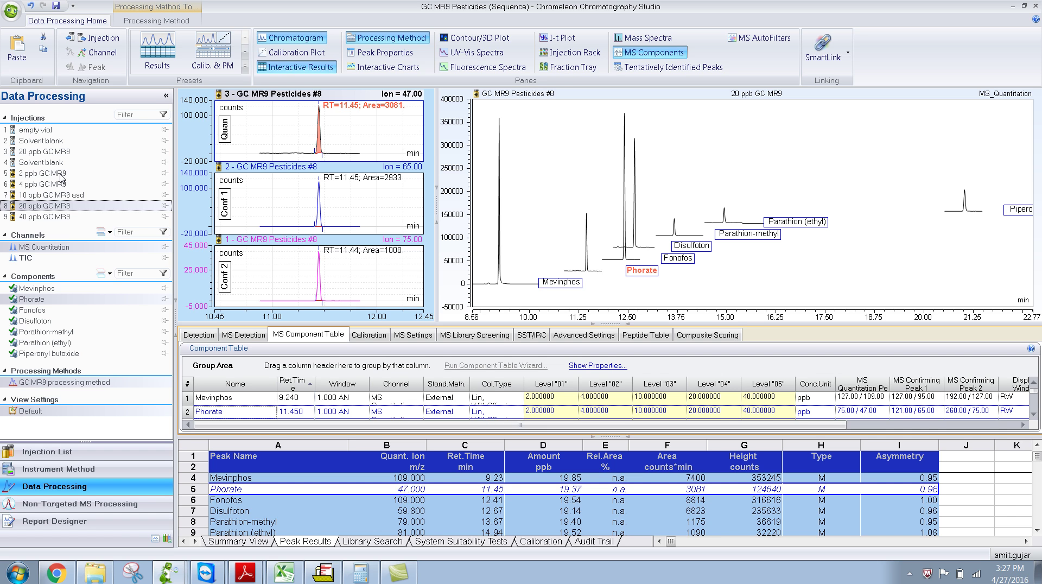
pyautogui.press('Down')
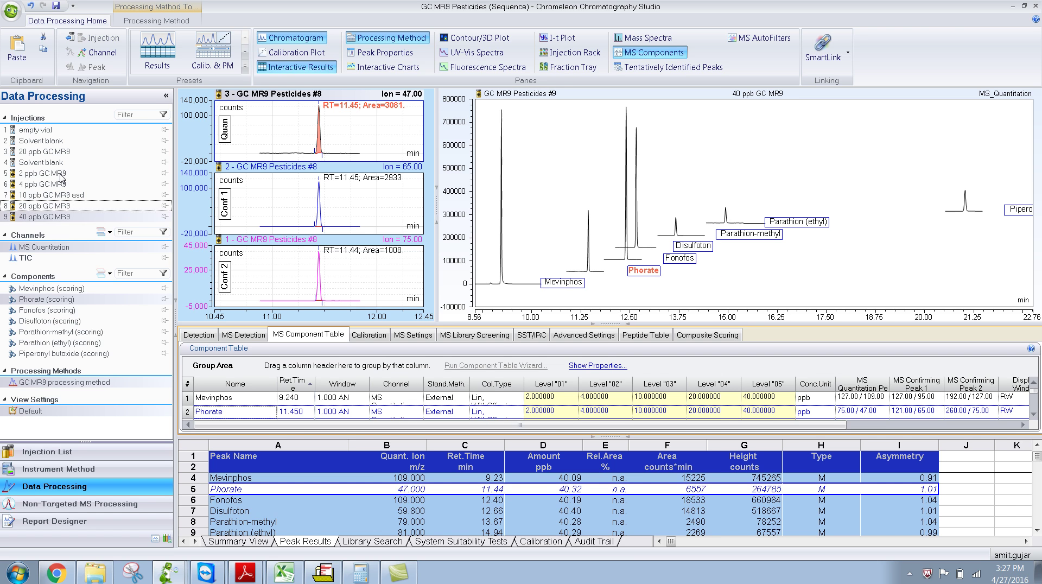
pyautogui.click(62, 175)
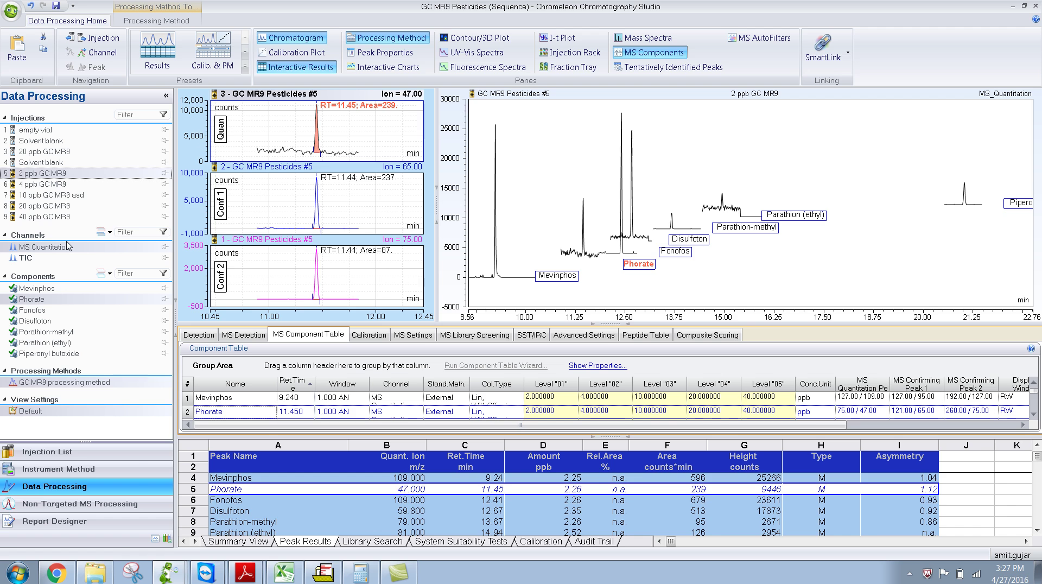
pyautogui.press('pageup')
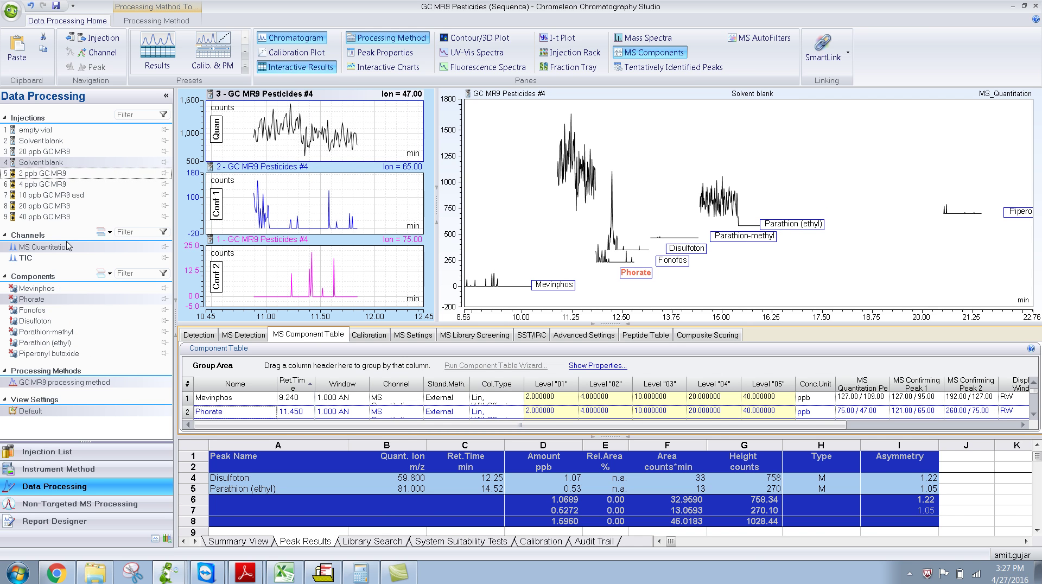
pyautogui.press('pageup')
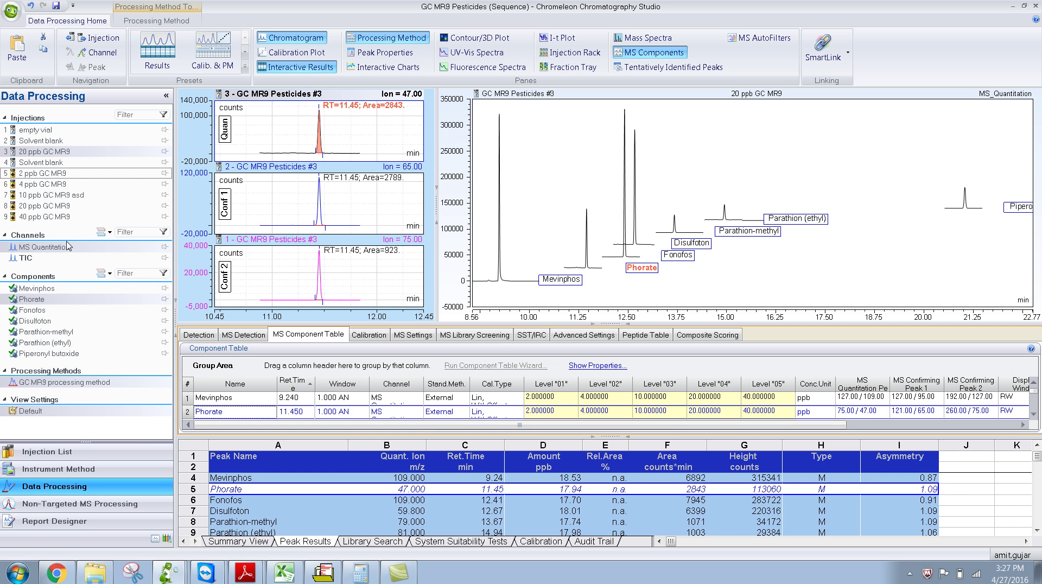
pyautogui.hotkey('alt', 'F4')
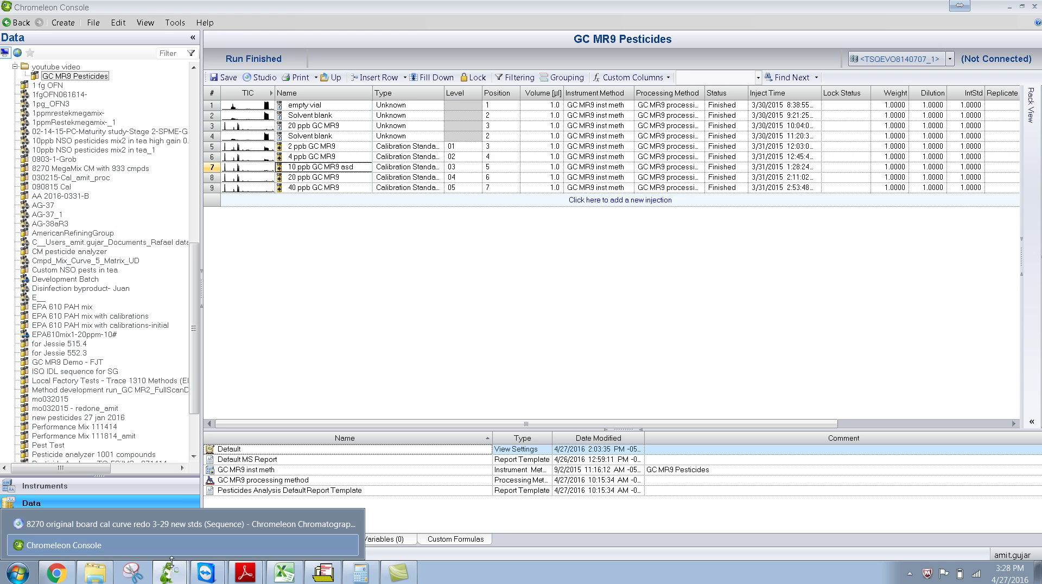
# Step: Launch injection 5, '2 ppb GC MR9', in Chromatography Studio from the sequence table
pyautogui.doubleClick(258, 147)
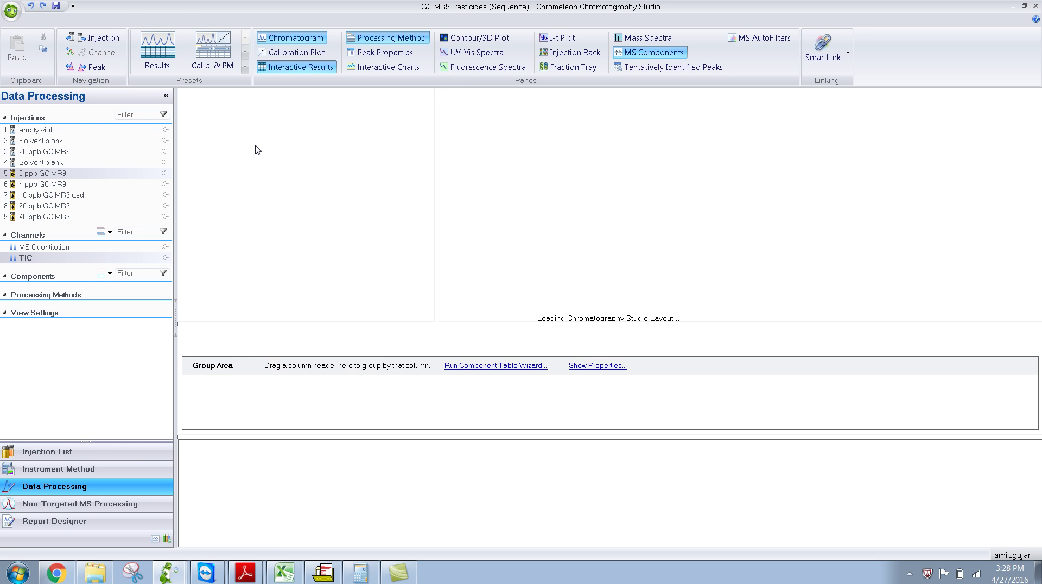